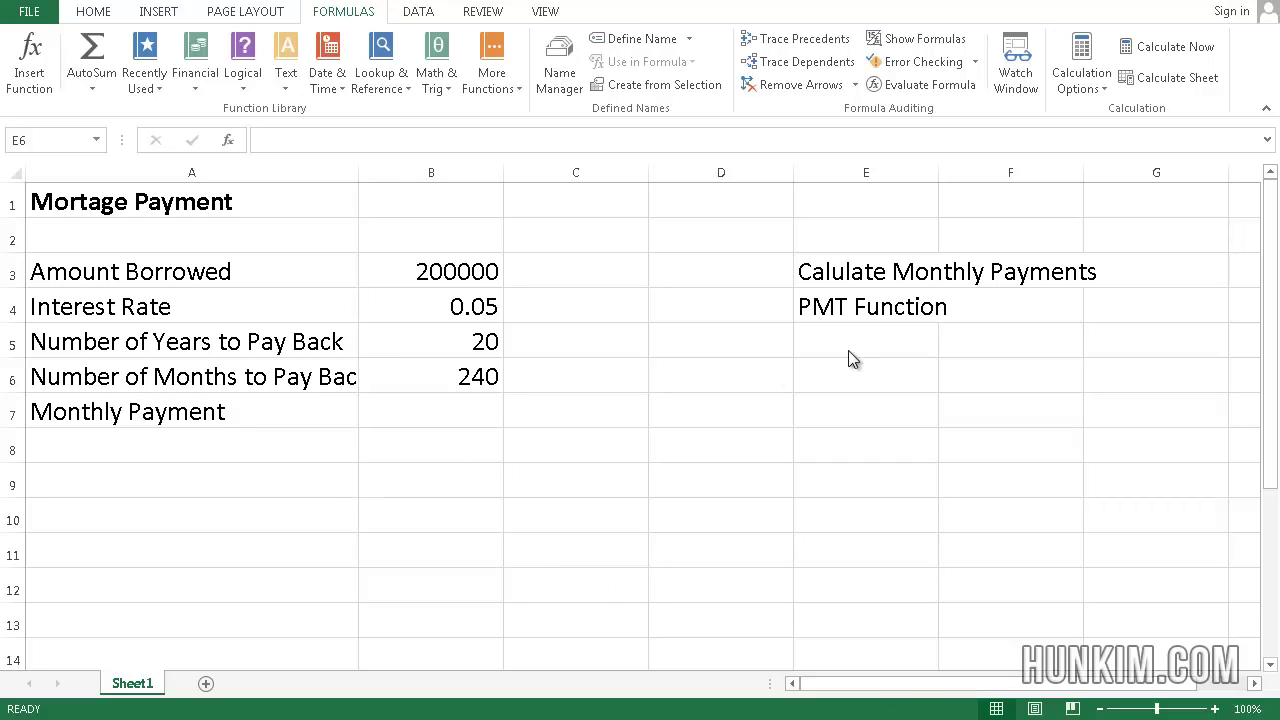
- Review the loan inputs in column B, from amount borrowed to the formula for the number of months to pay back
left_click(843, 307)
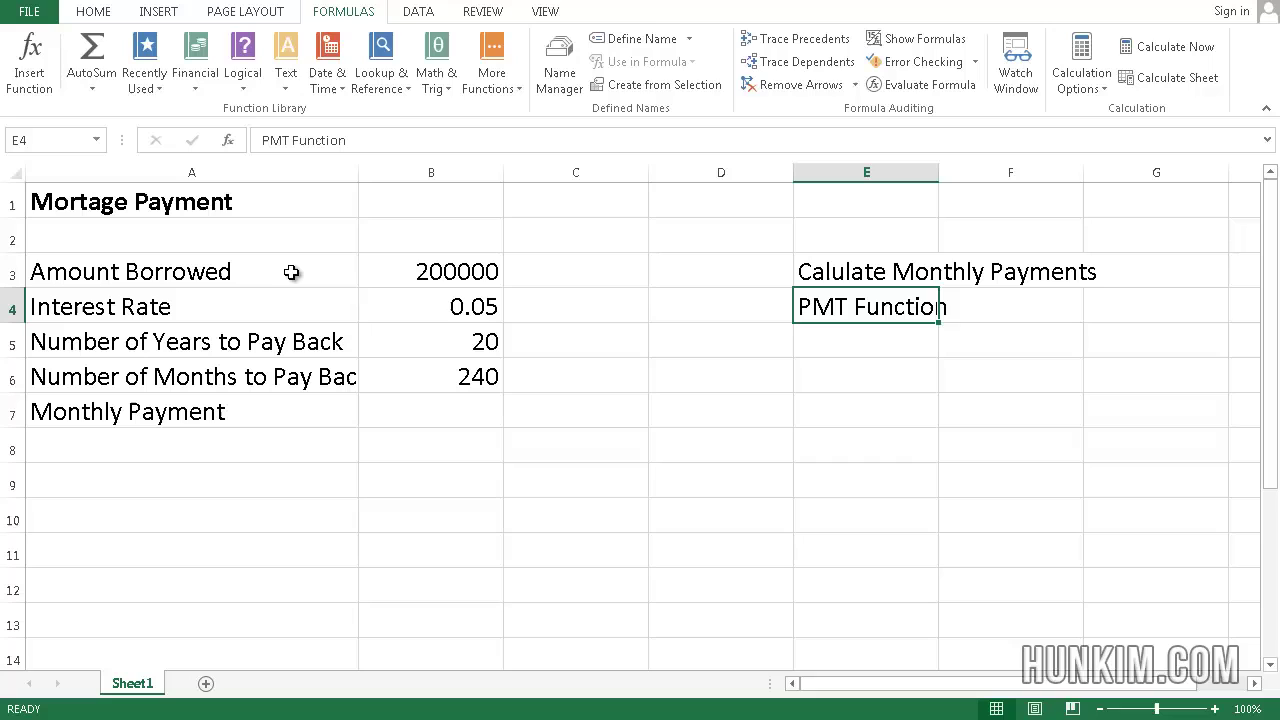
left_click(178, 277)
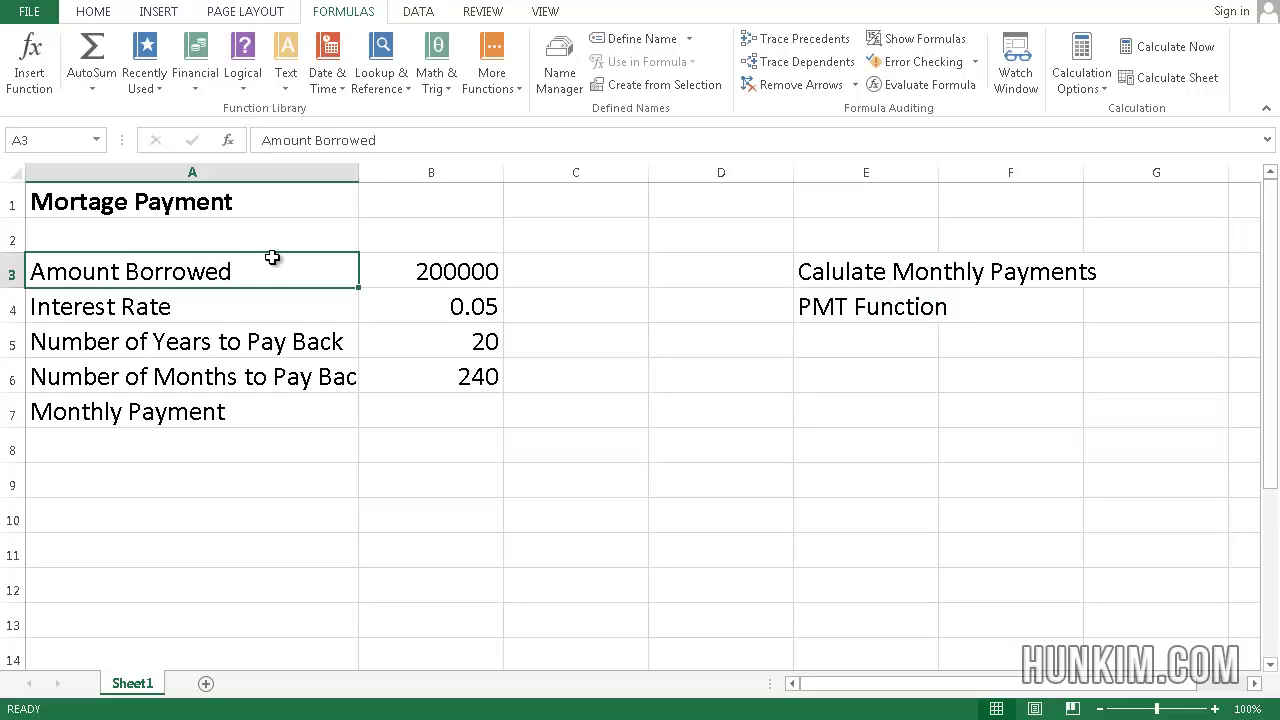
left_click(484, 279)
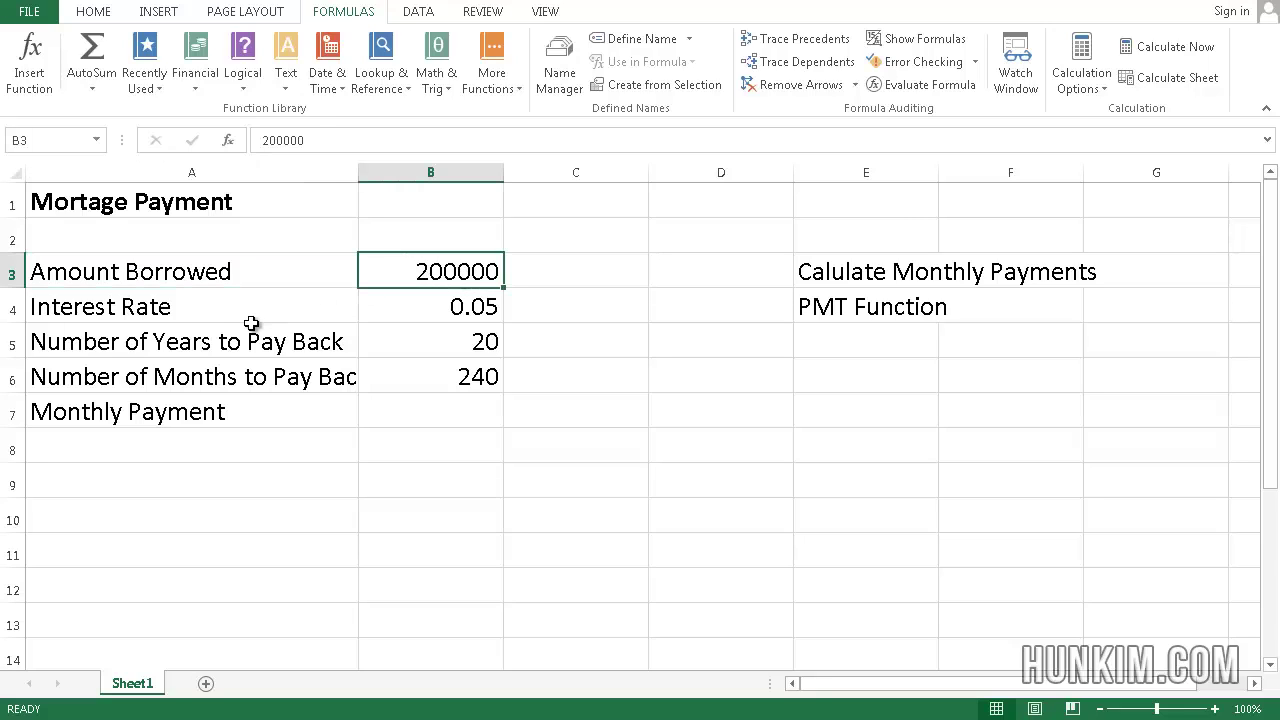
left_click(428, 318)
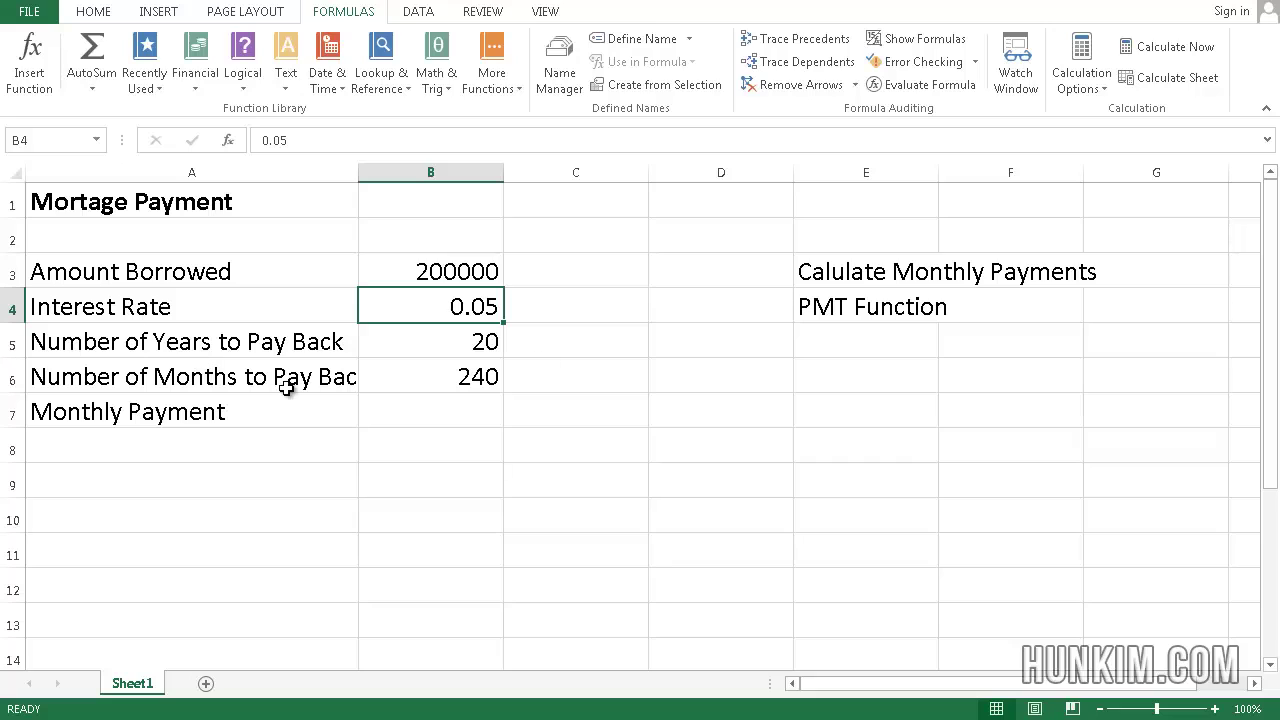
left_click(394, 353)
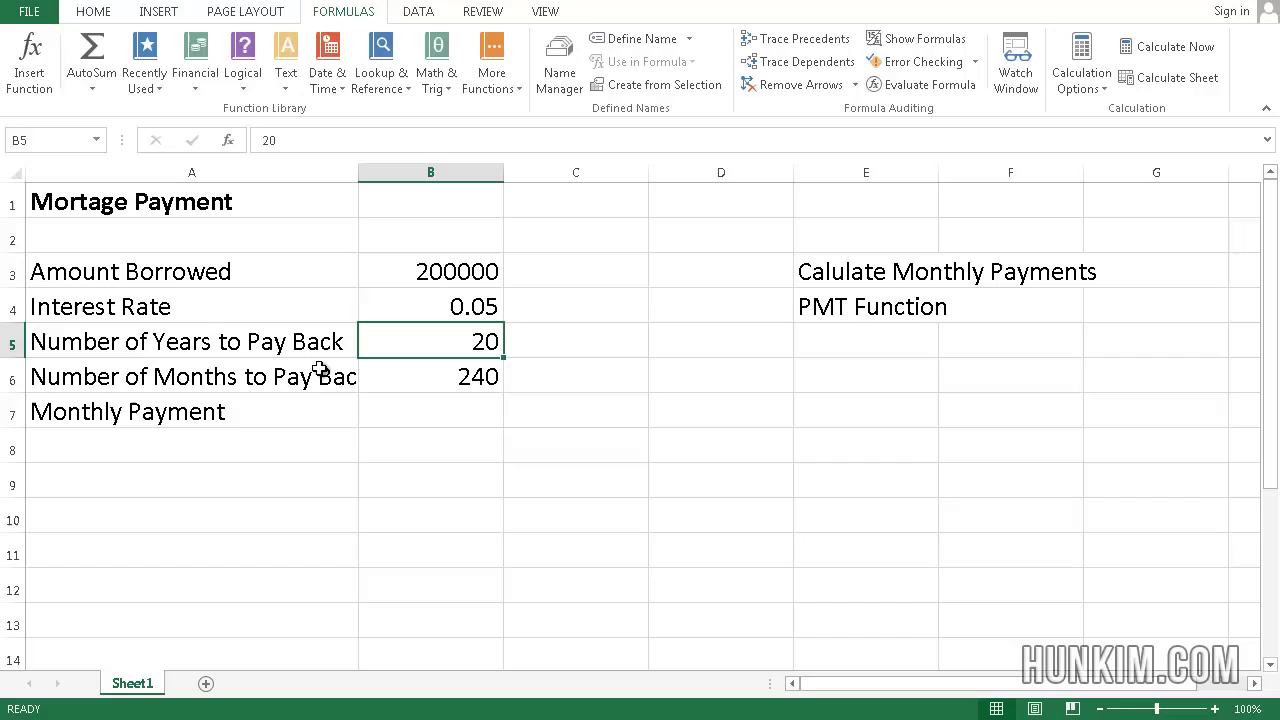
left_click(157, 380)
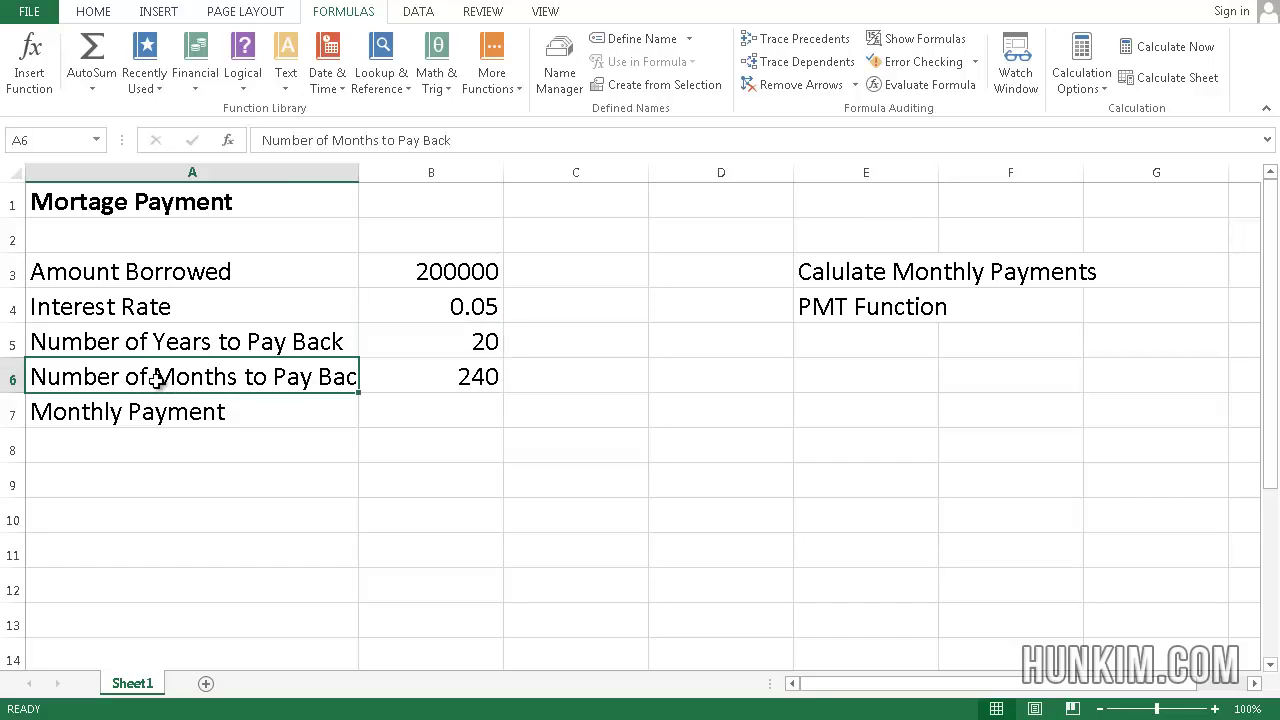
left_click(448, 377)
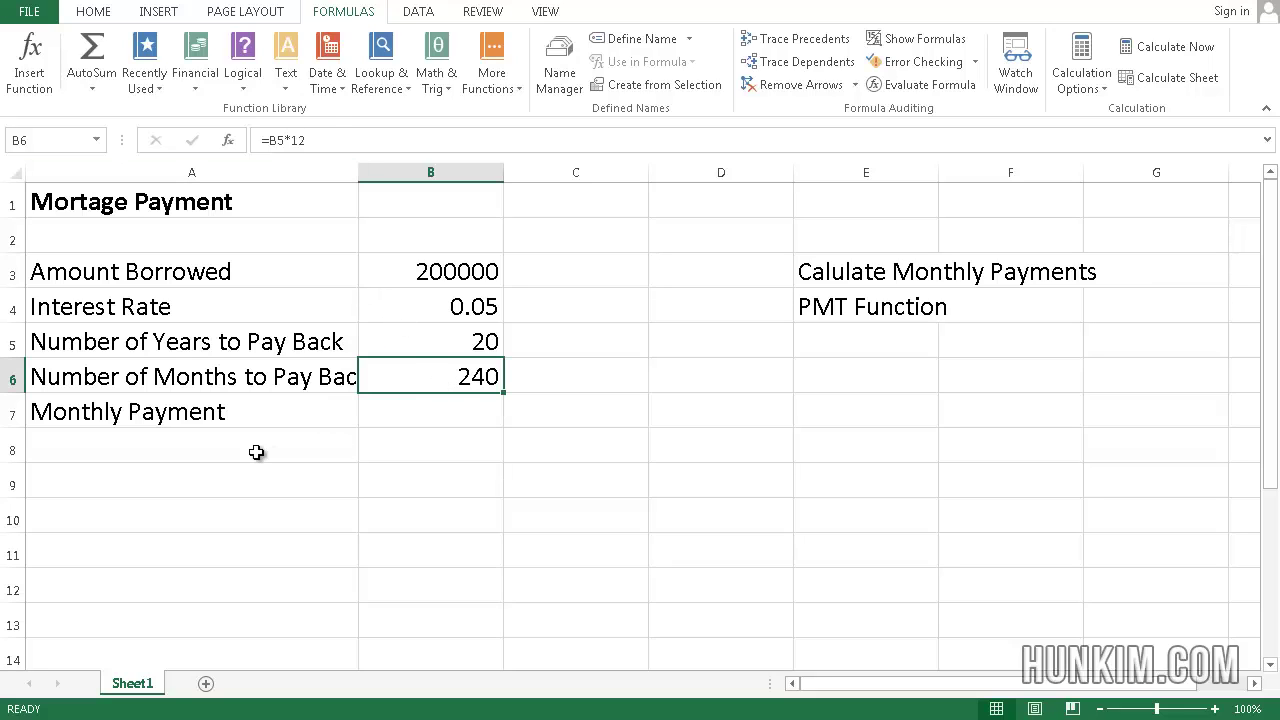
left_click(432, 424)
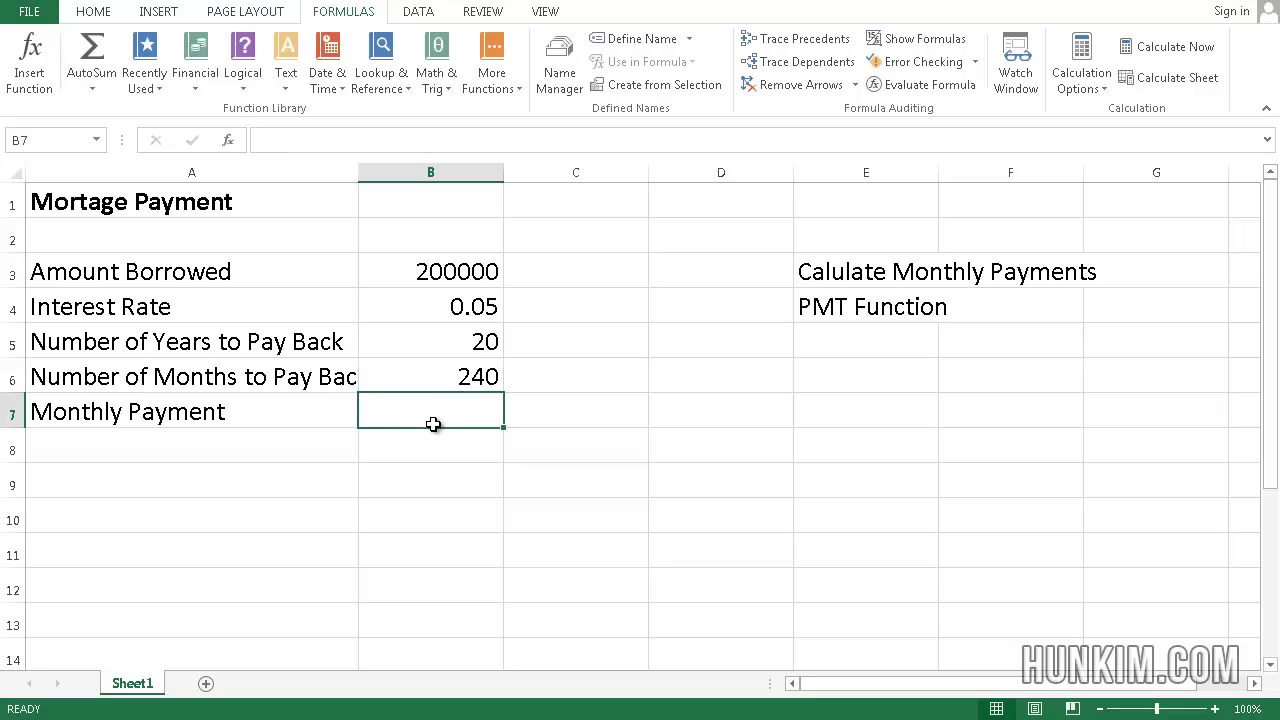
type("=pm")
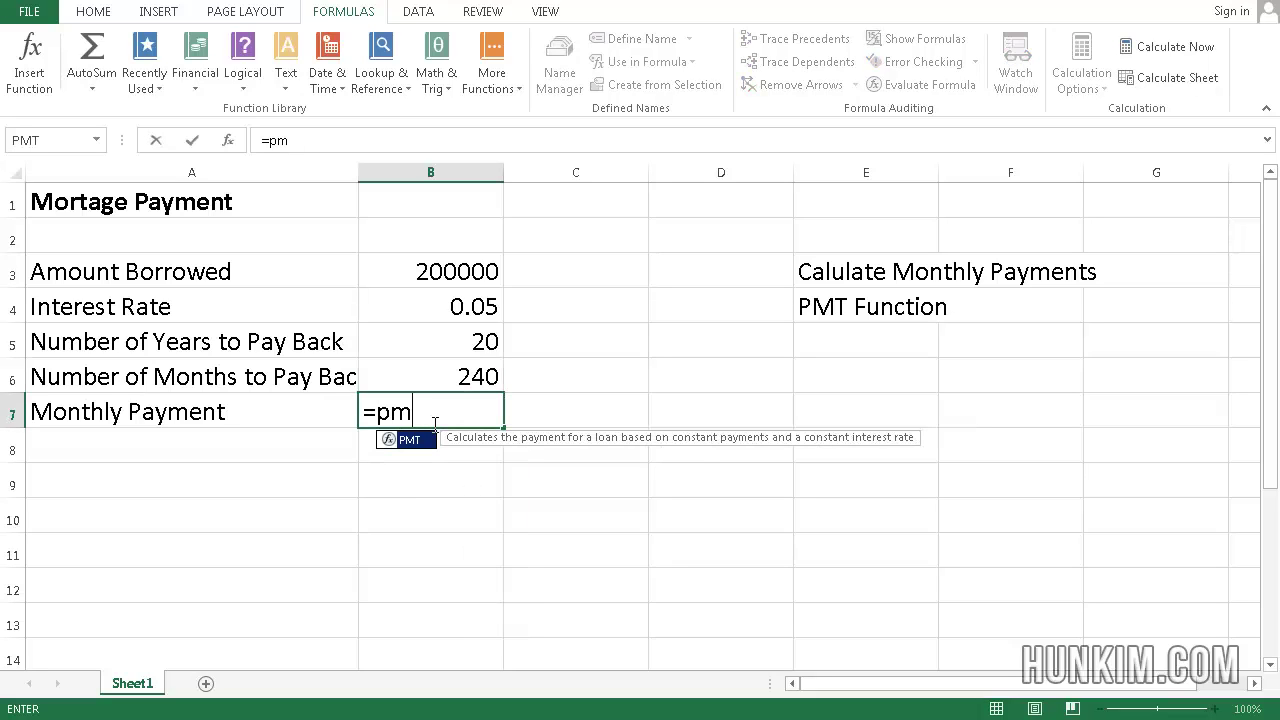
type("t(")
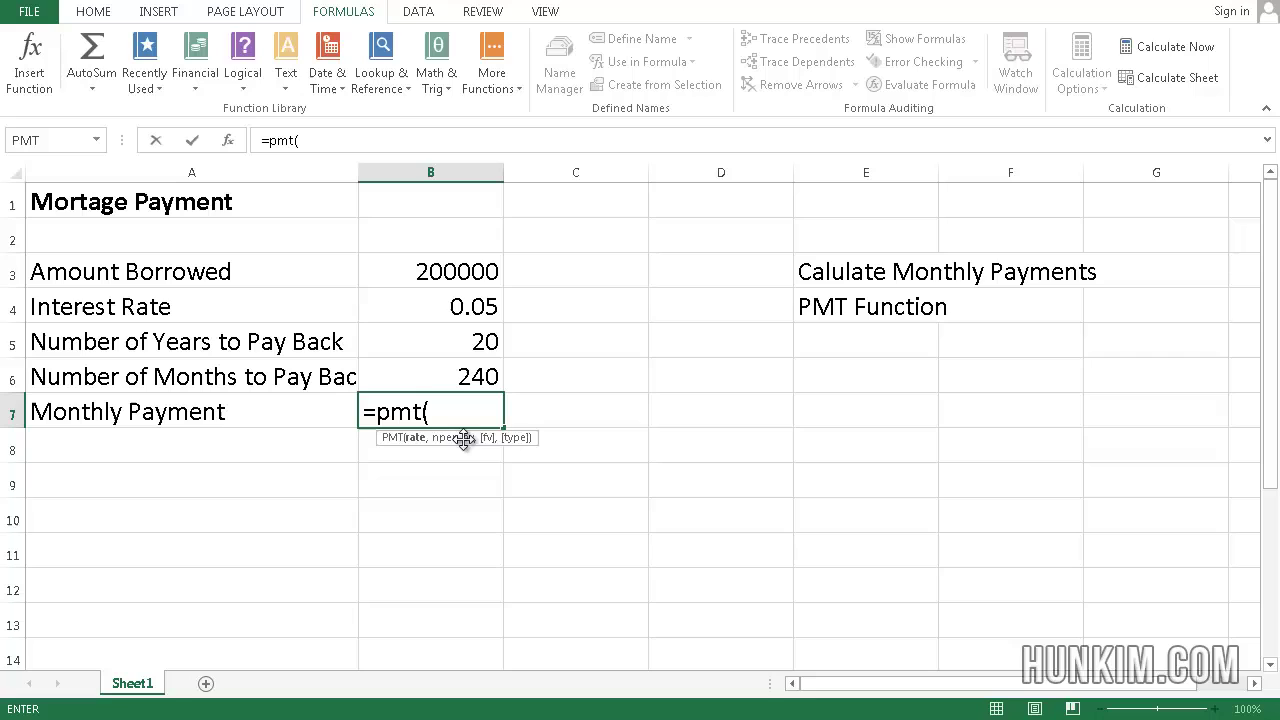
key("BackSpace")
key("BackSpace")
key("BackSpace")
key("BackSpace")
key("BackSpace")
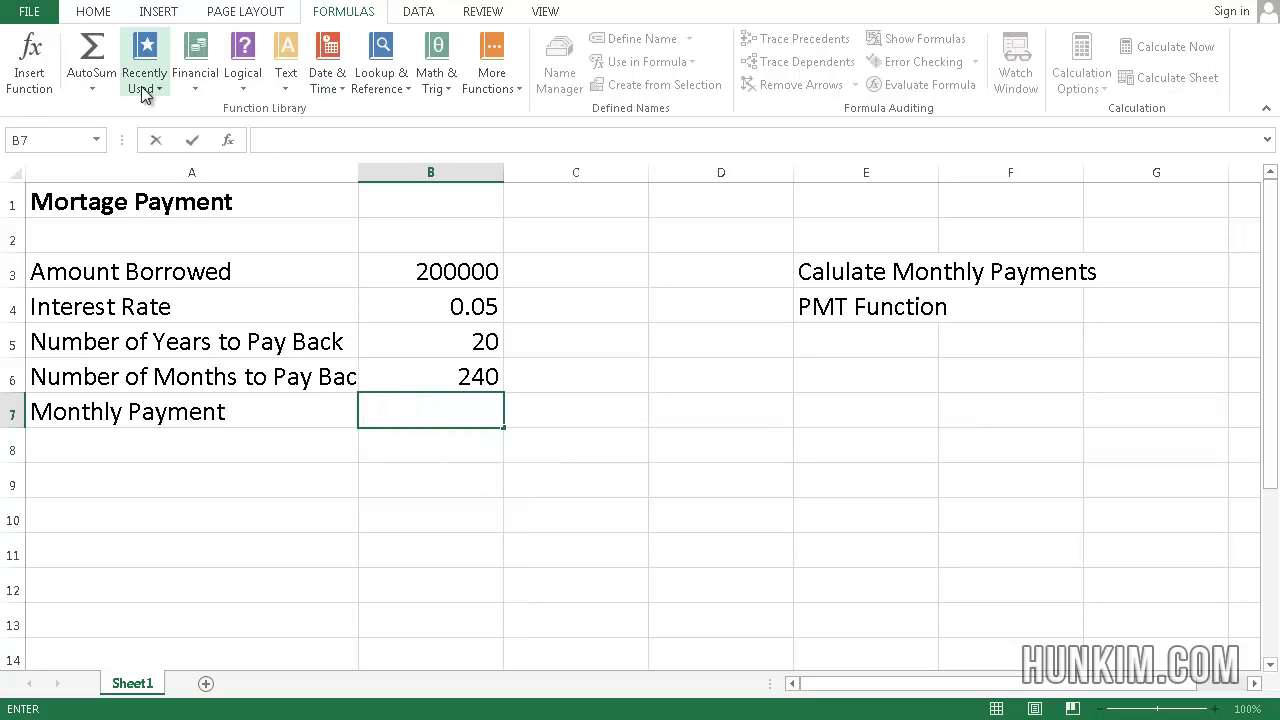
- Insert the financial PMT function in the Monthly Payment cell B7 with B4/12 as its Rate argument
left_click(195, 79)
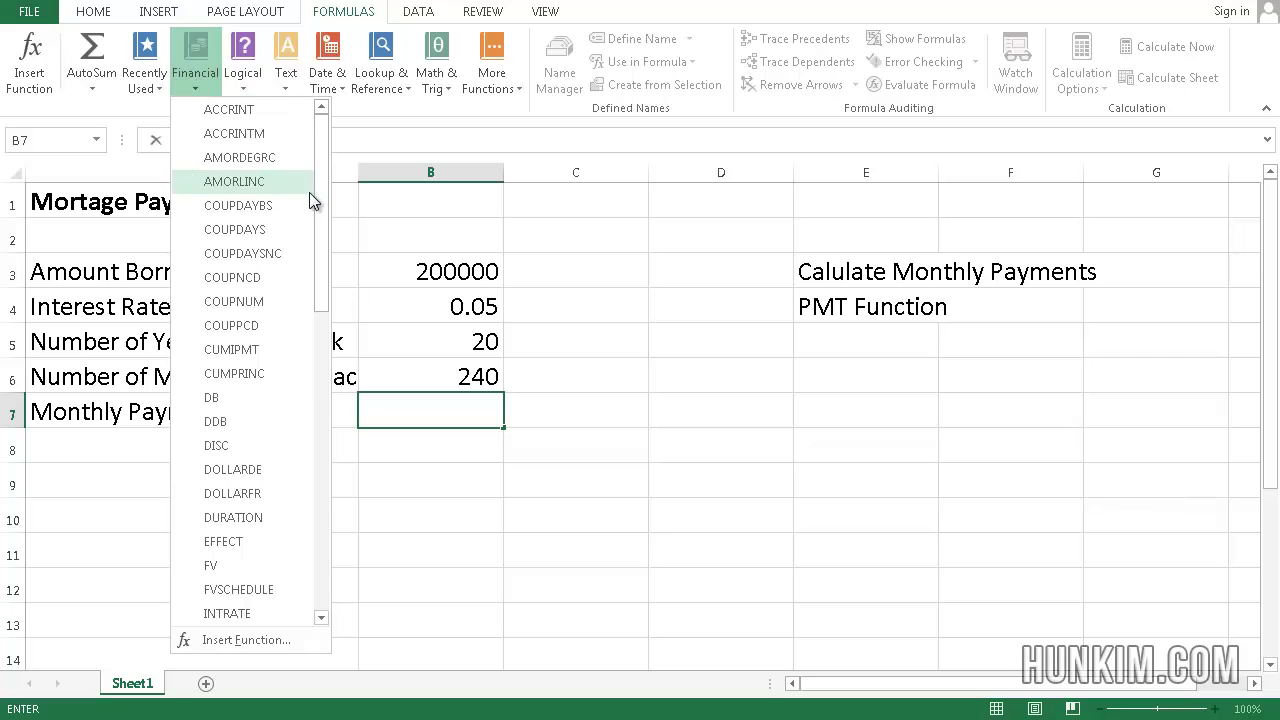
scroll(309, 192, "down", 2)
scroll(345, 268, "down", 7)
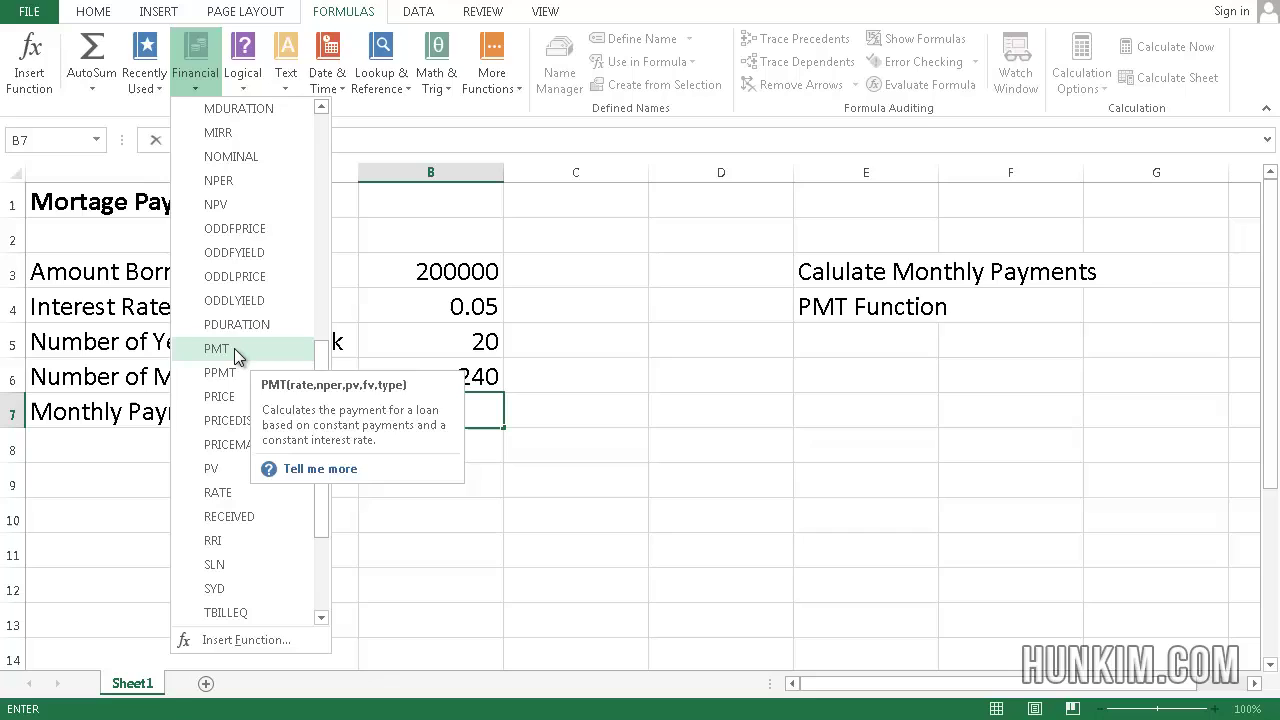
left_click(234, 348)
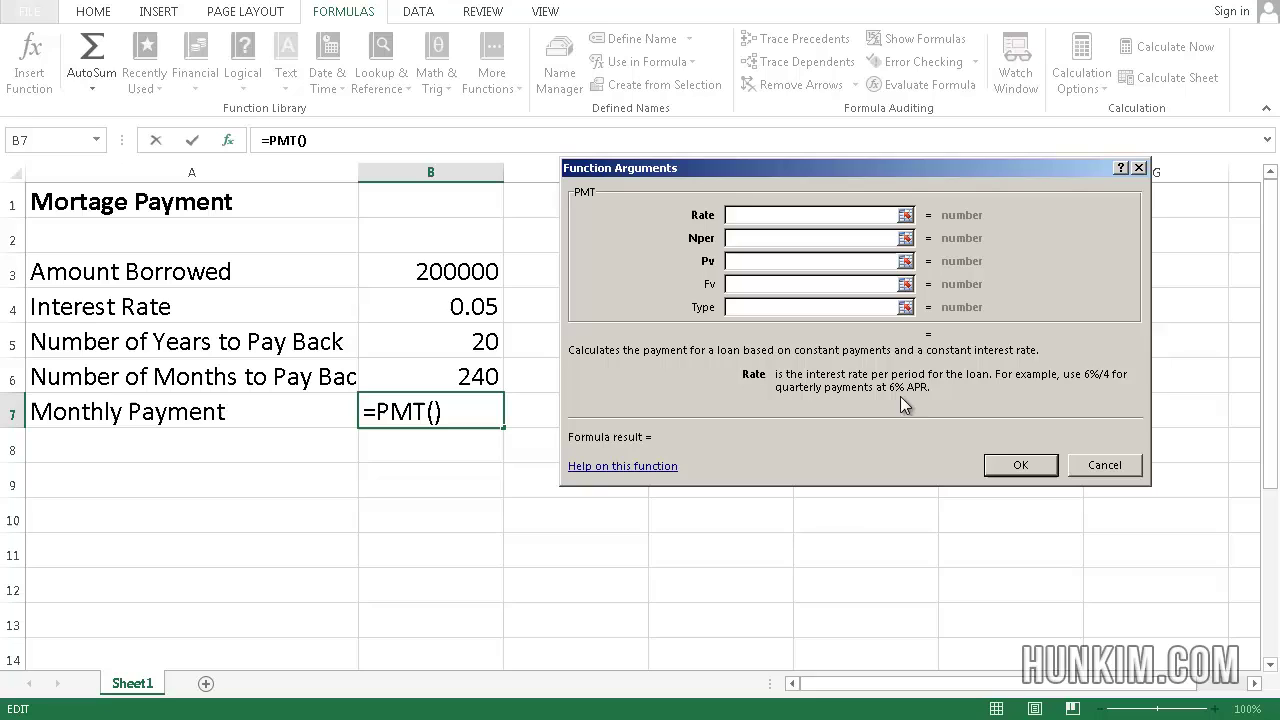
left_click(444, 307)
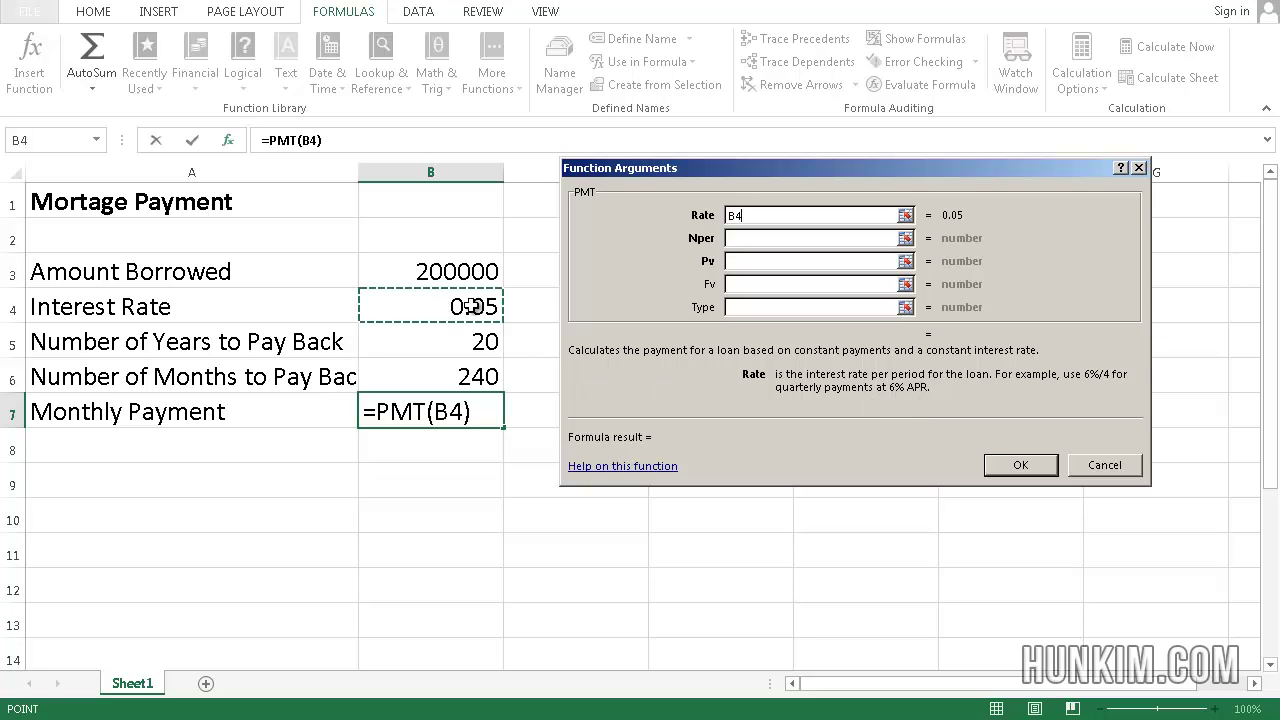
type("/")
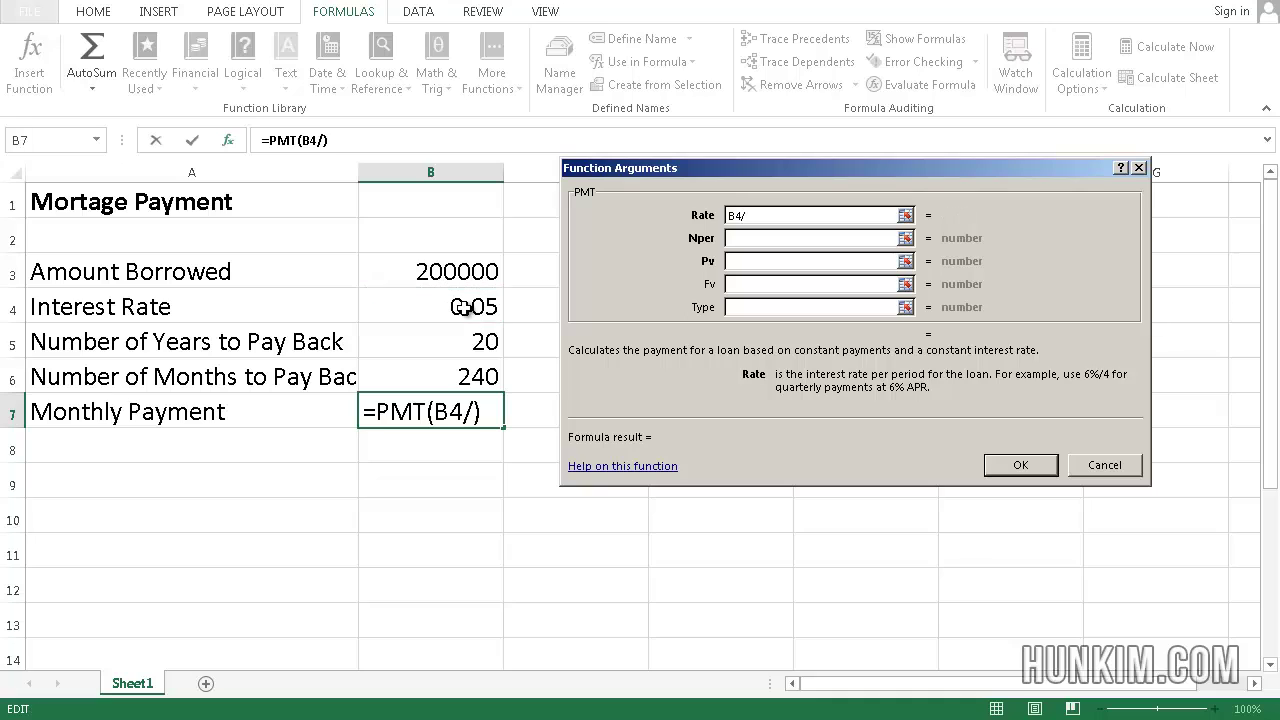
type("12")
- Complete the PMT function with B6 as the Nper argument and B3 as the Pv argument
left_click(783, 240)
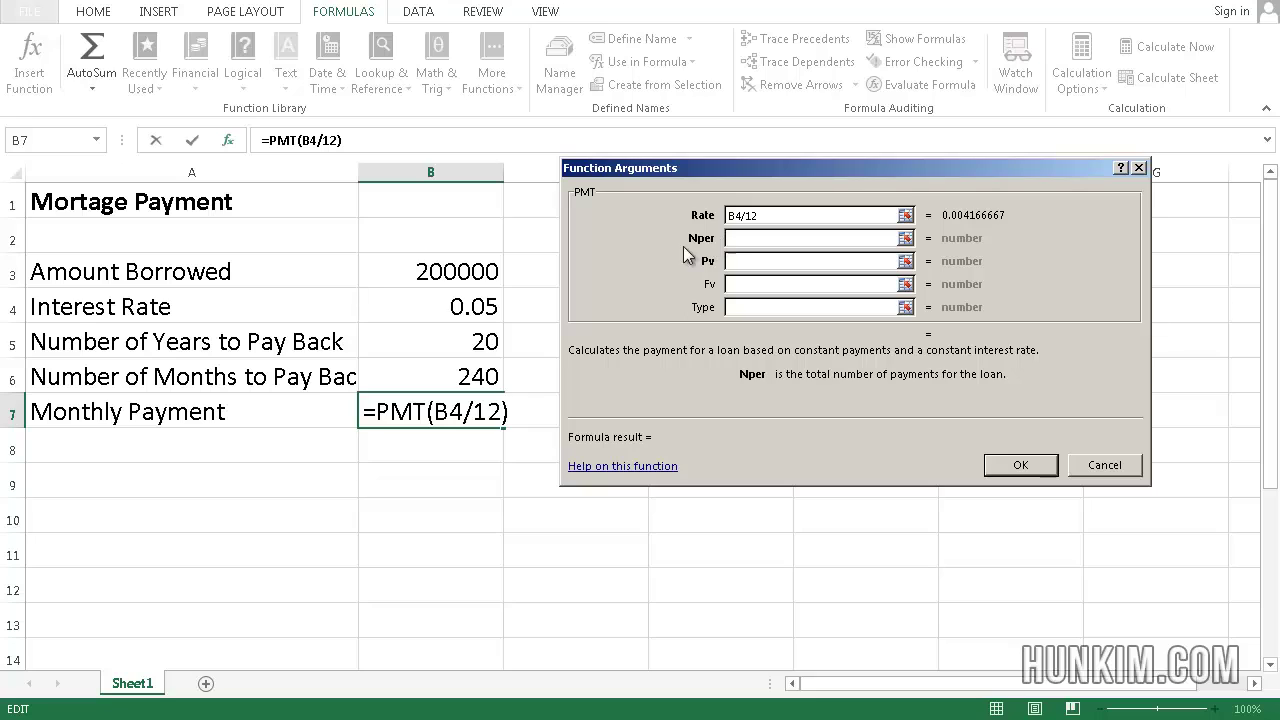
left_click(441, 377)
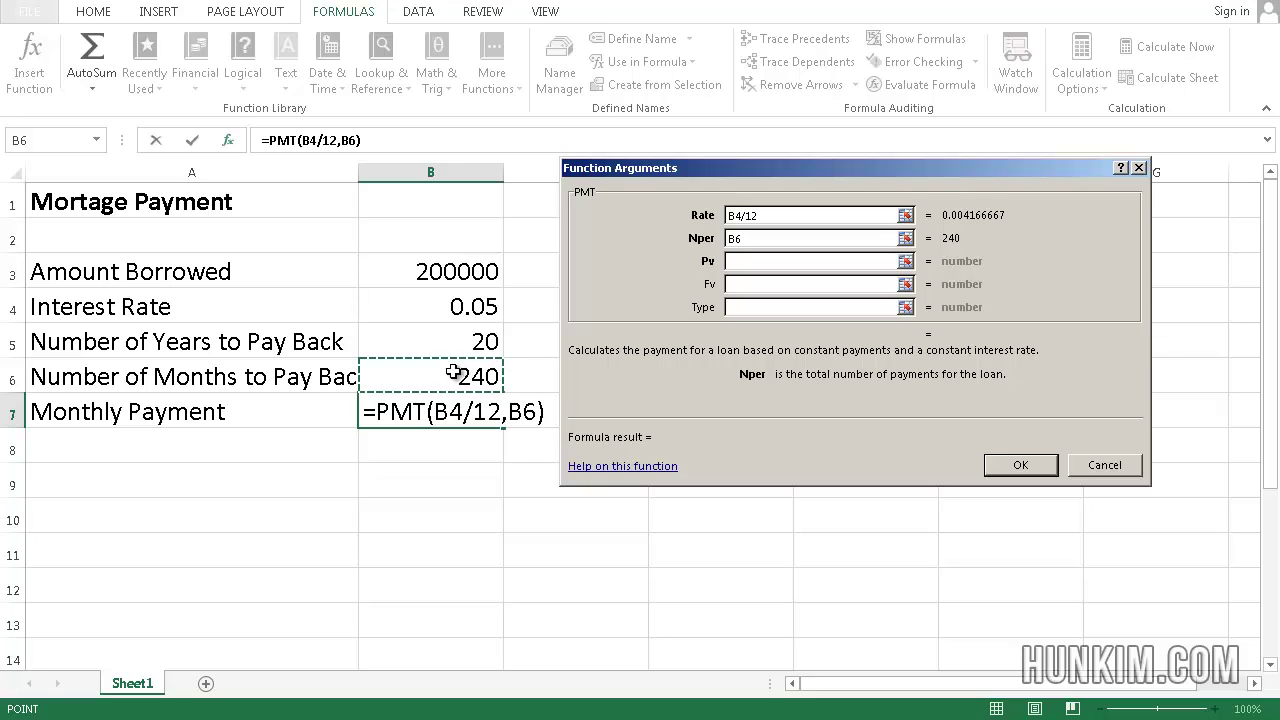
key("Tab")
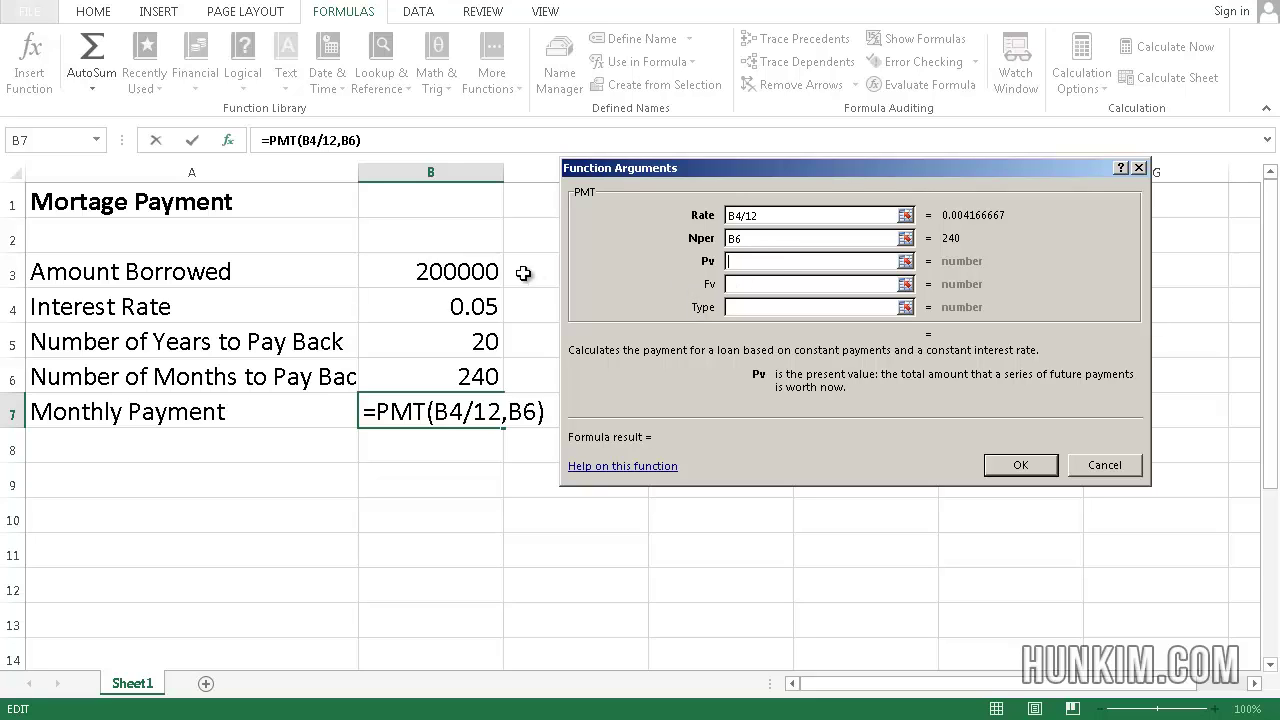
left_click(463, 272)
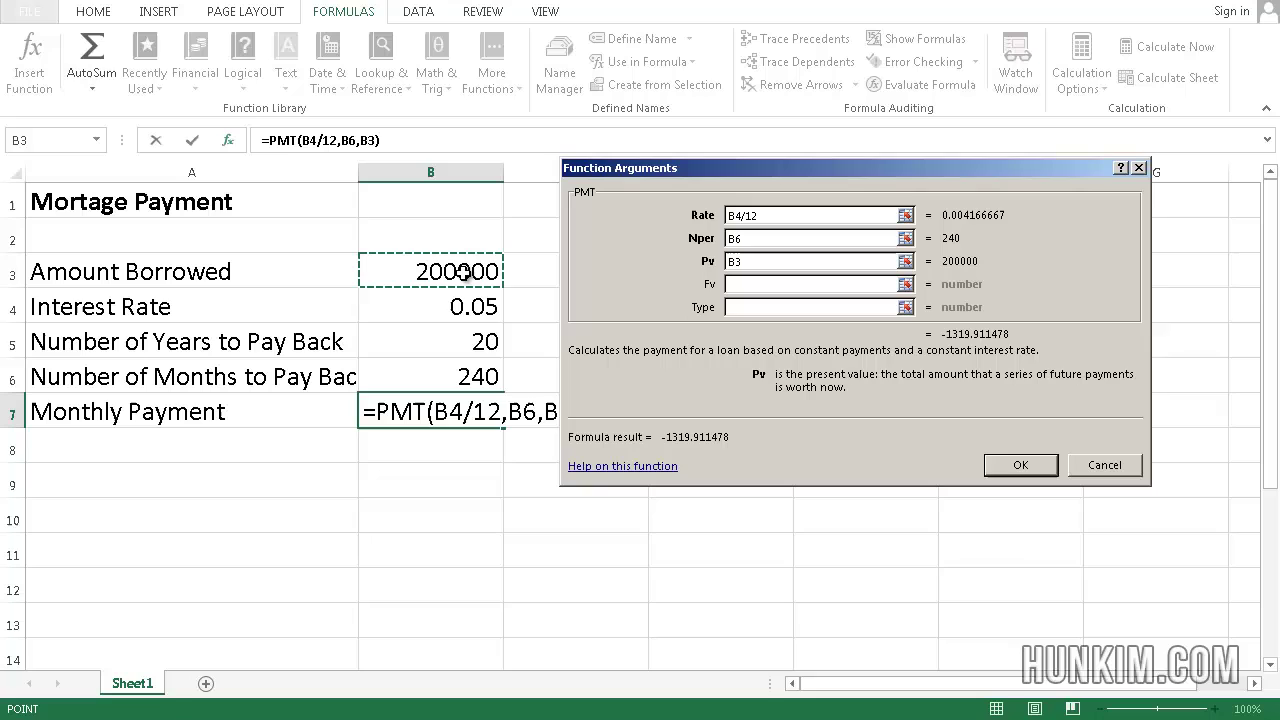
left_click(1030, 463)
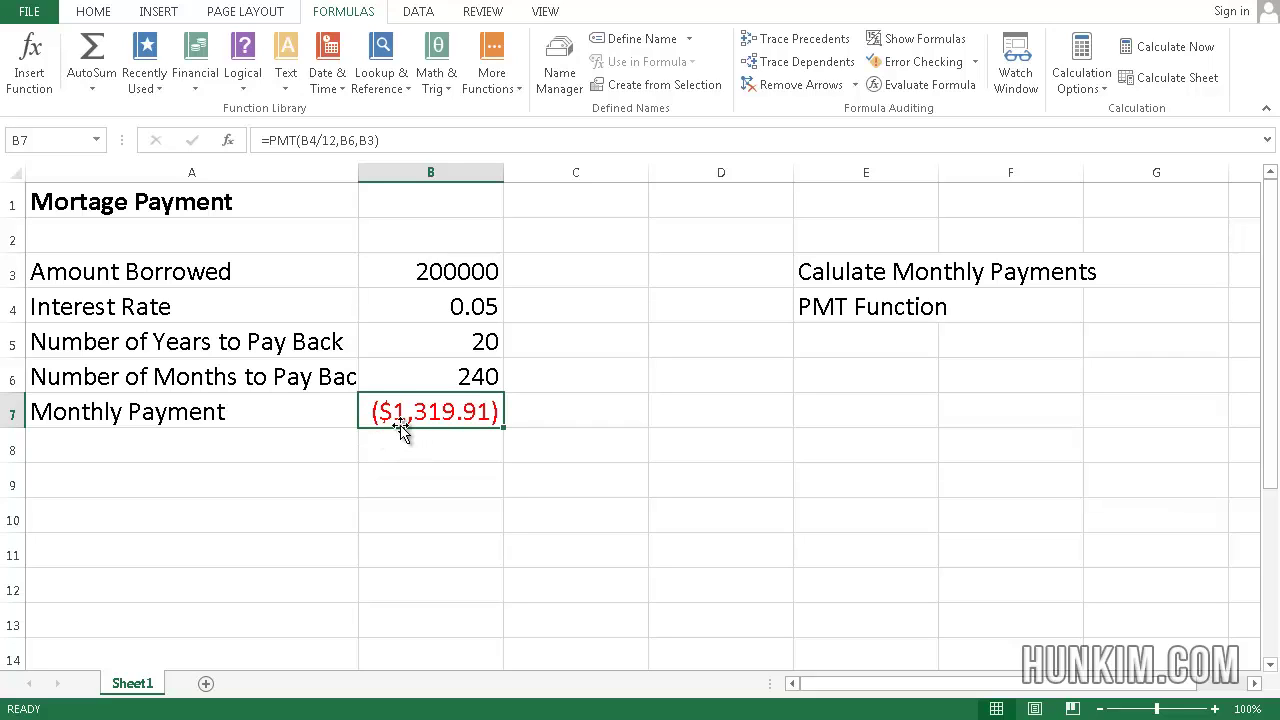
- Set the number of years to pay back in cell B5 to 10
left_click(456, 348)
type("10")
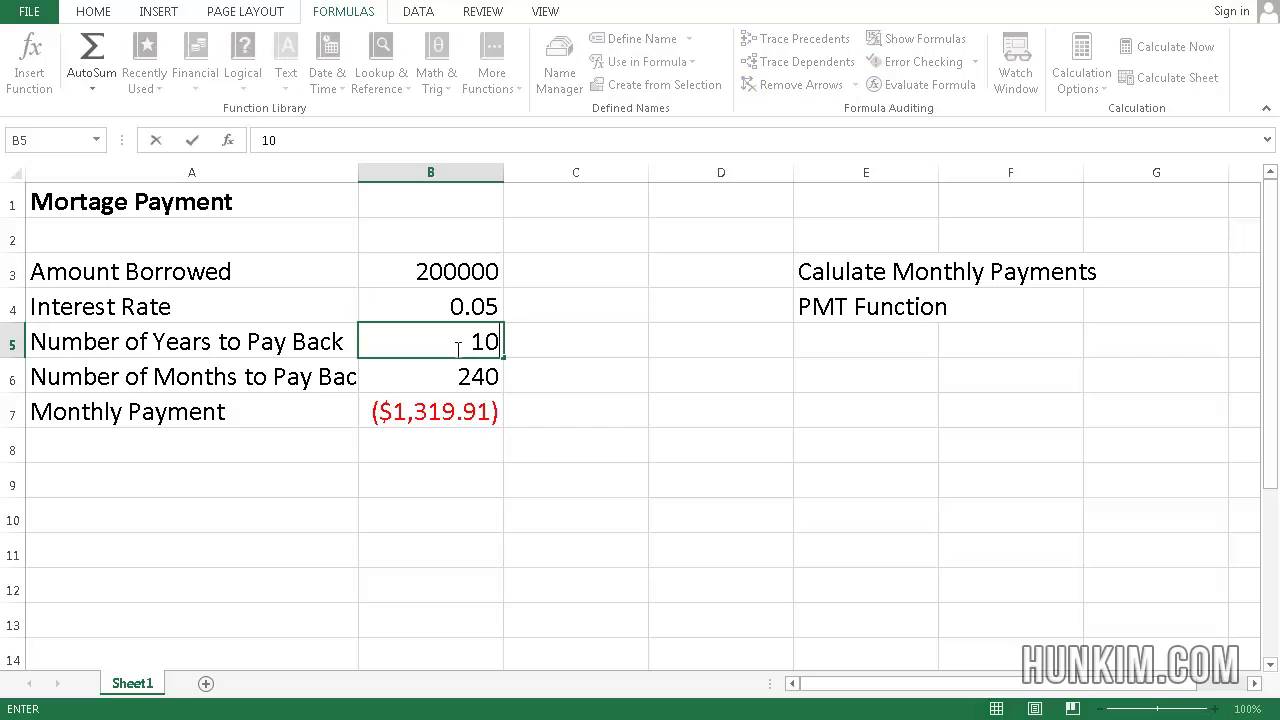
key("Return")
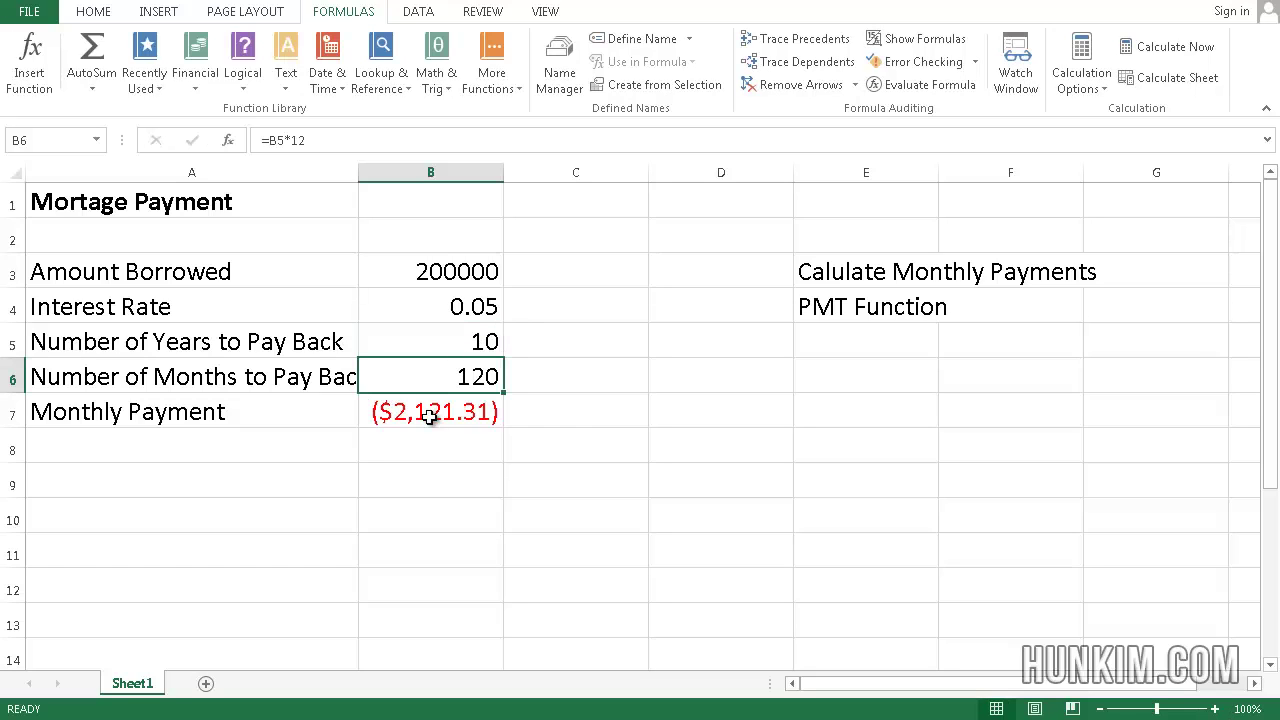
- Set the number of years to pay back in cell B5 to 30
left_click(468, 343)
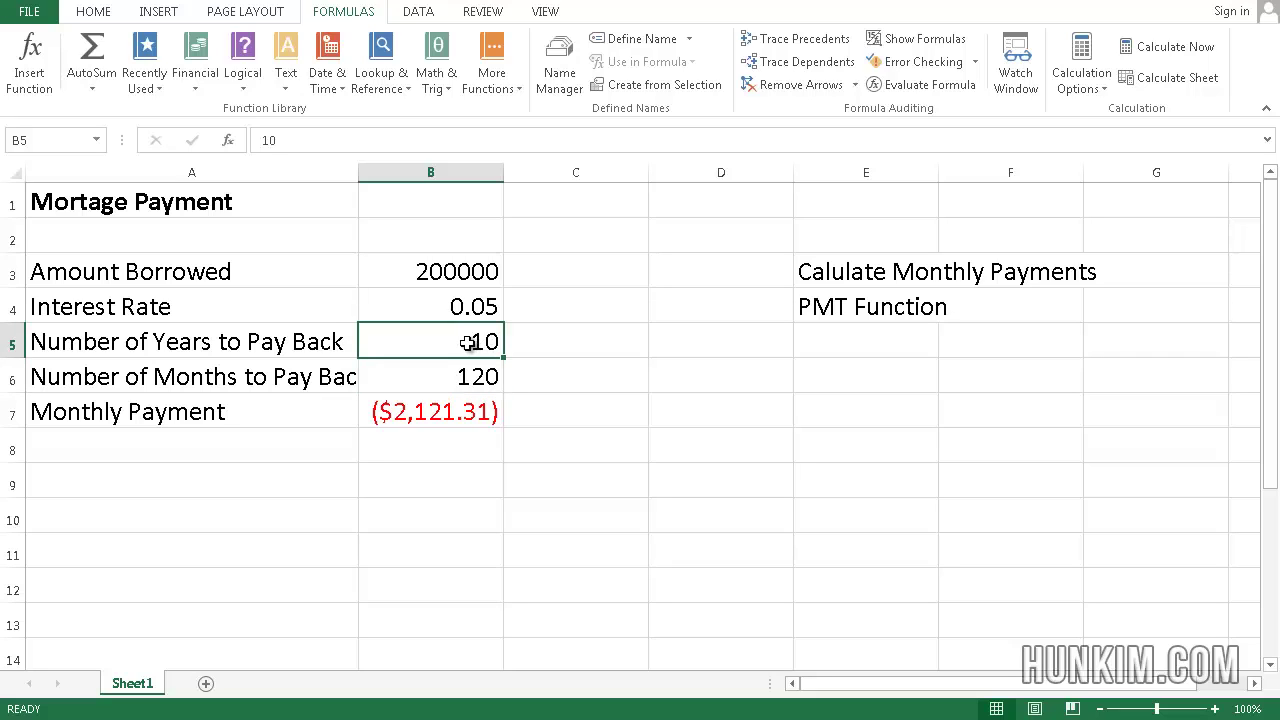
type("30")
key("Return")
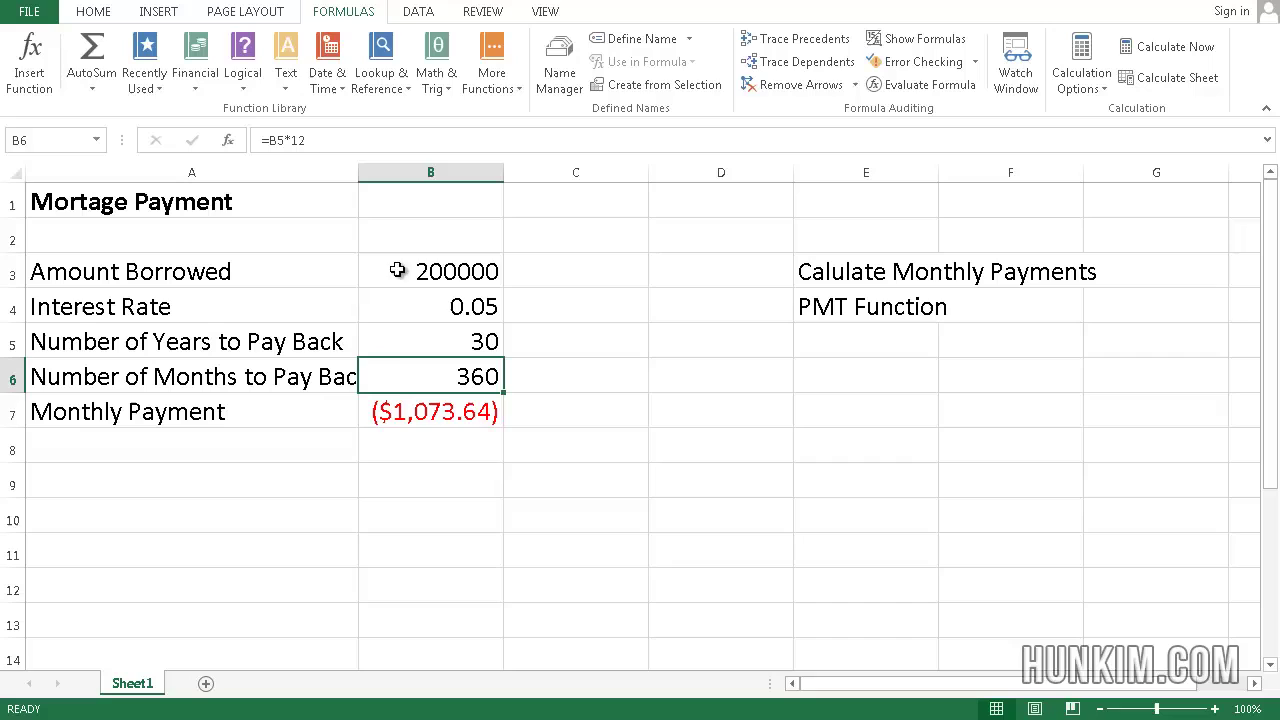
- Edit the monthly payment formula in B7 to use a negative present value: =PMT(B4/12,B6,-B3)
left_click(406, 402)
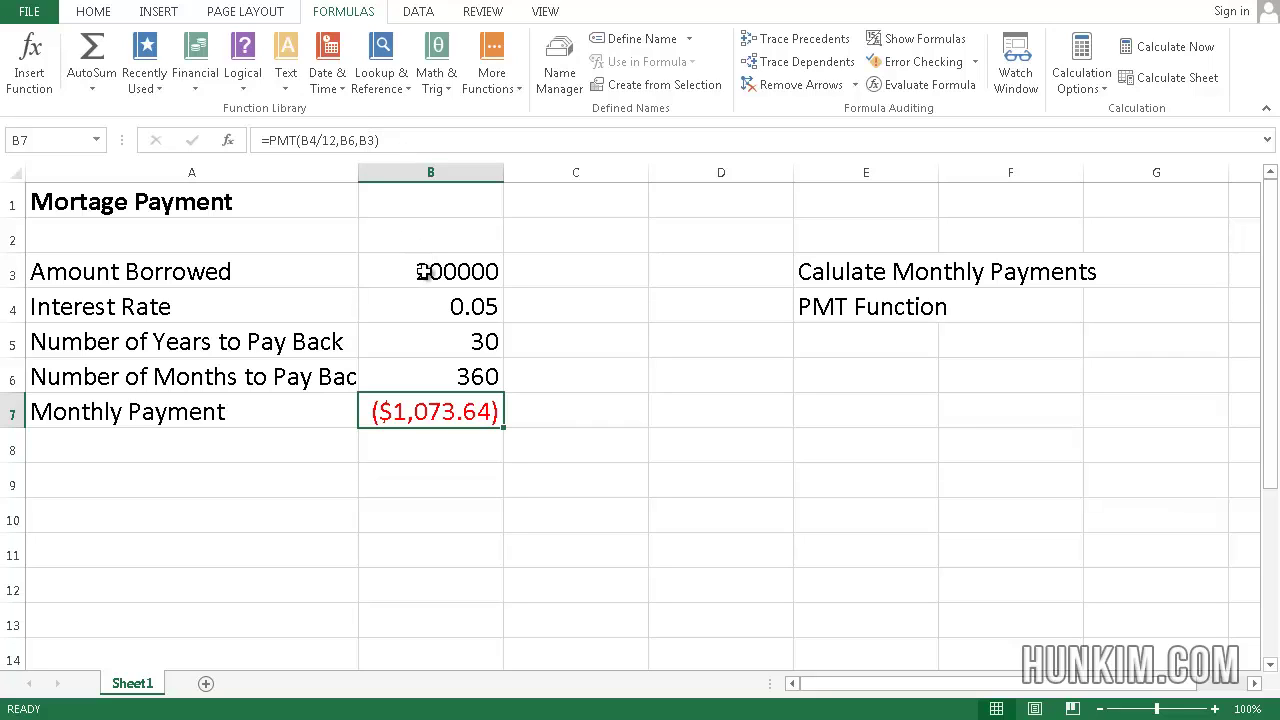
left_click(362, 140)
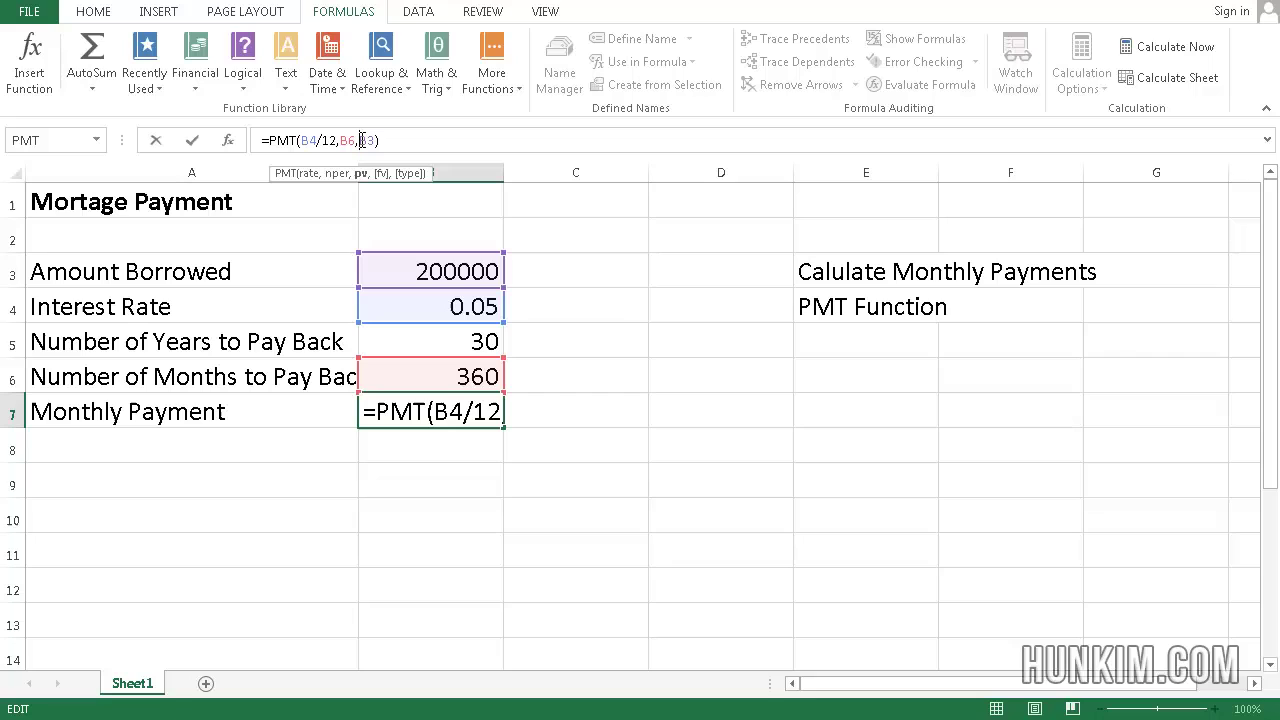
type("-")
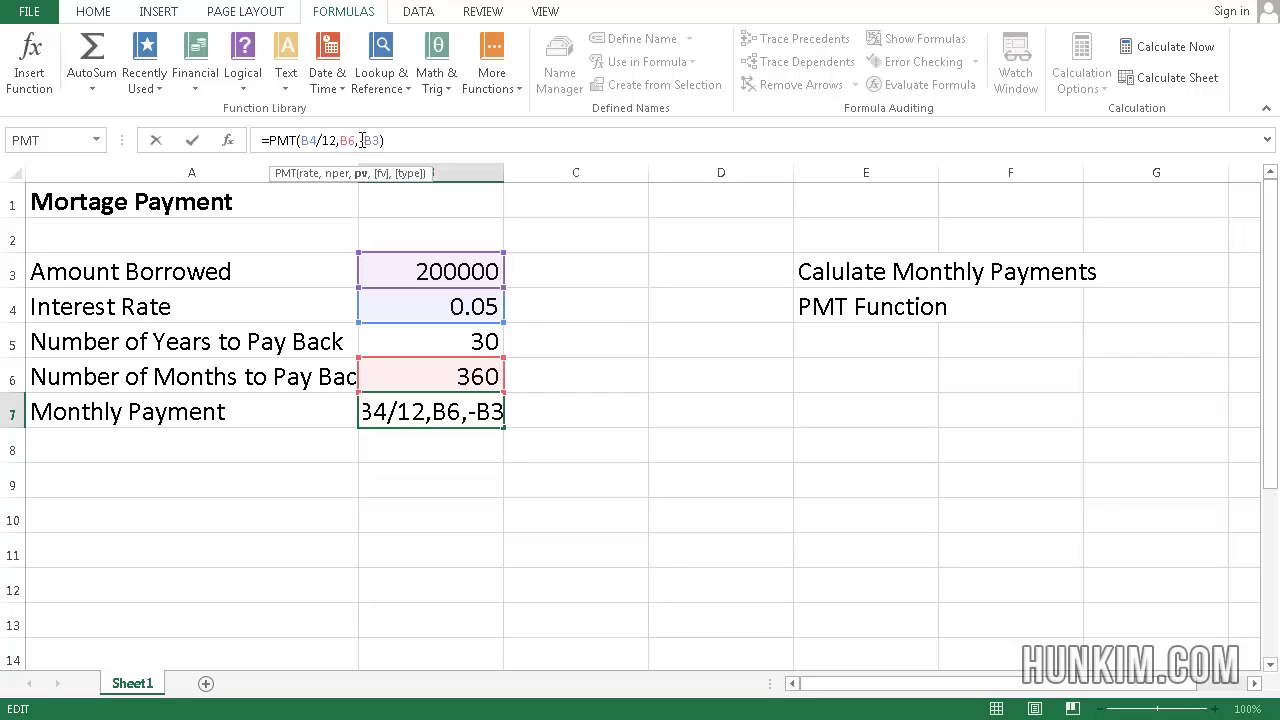
key("Return")
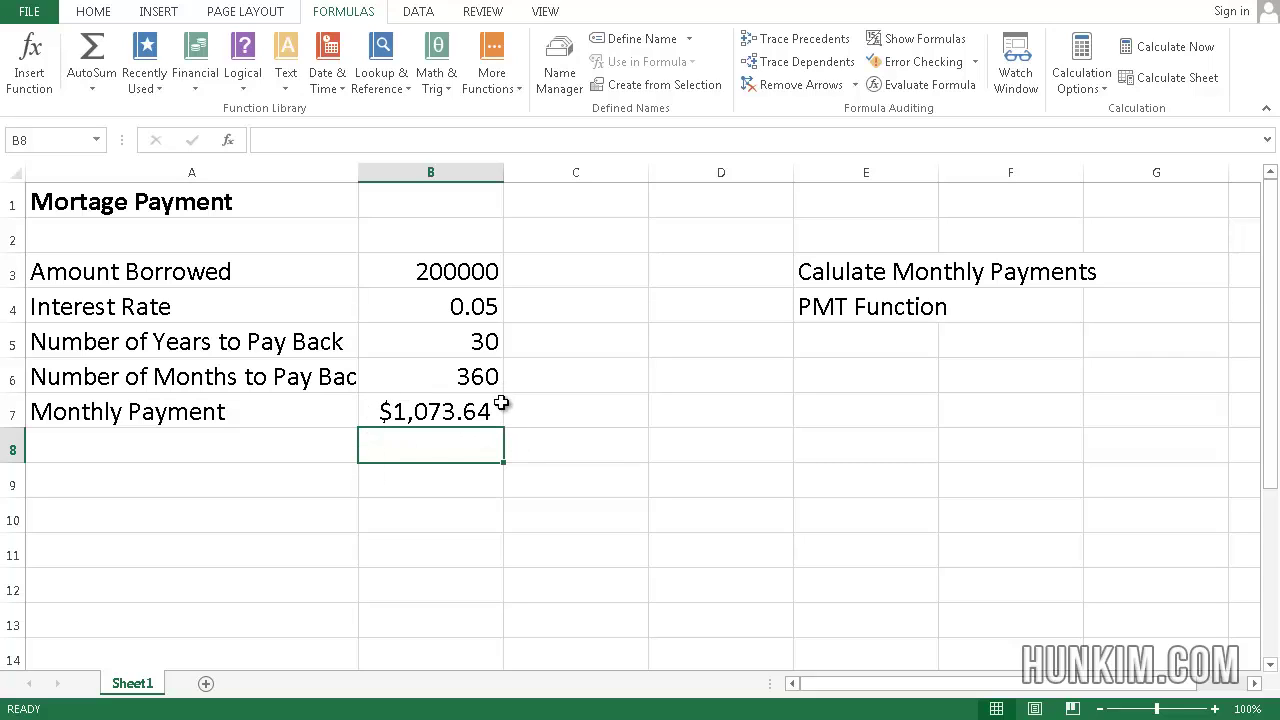
left_click(442, 416)
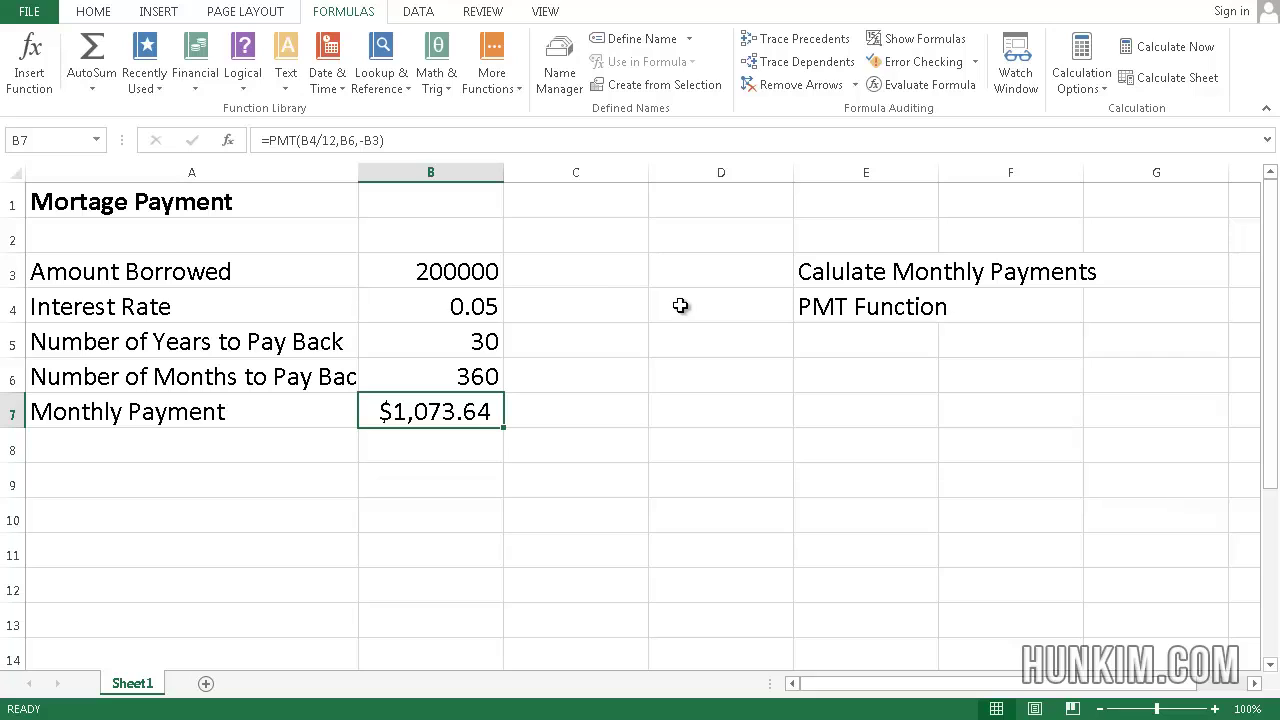
left_click(720, 290)
left_click(750, 273)
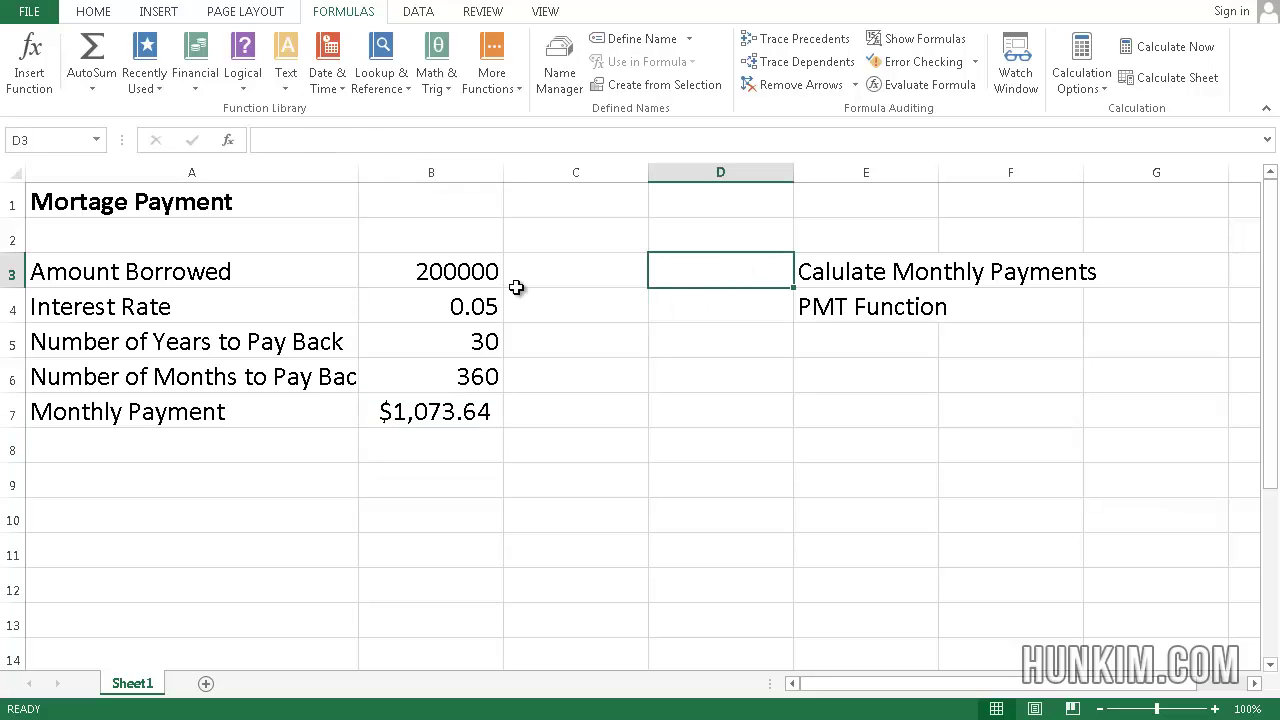